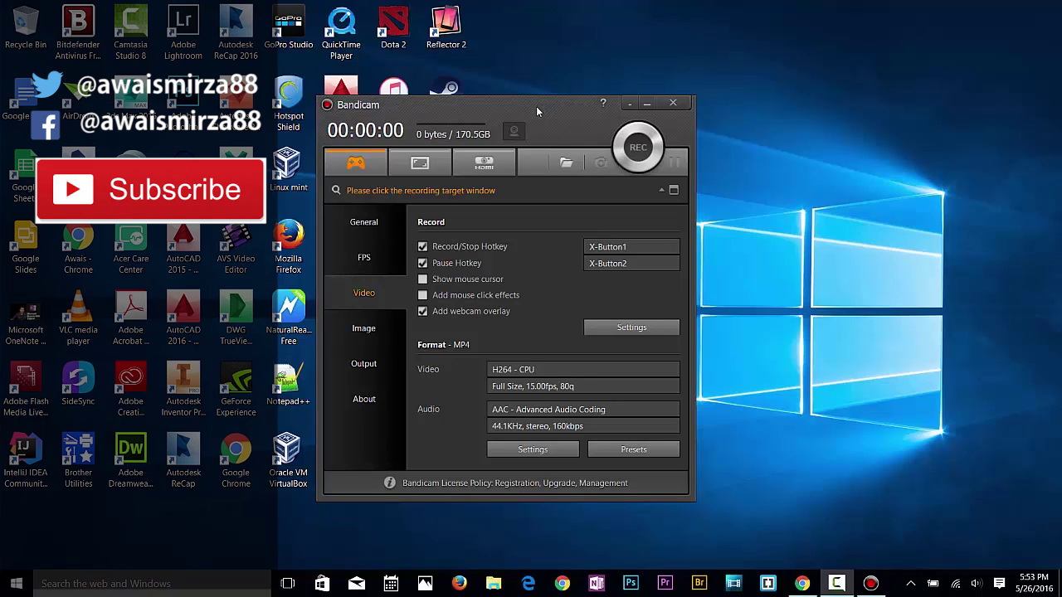
# - Reposition the Bandicam window on the desktop
pyautogui.moveTo(536, 106); pyautogui.dragTo(531, 147)
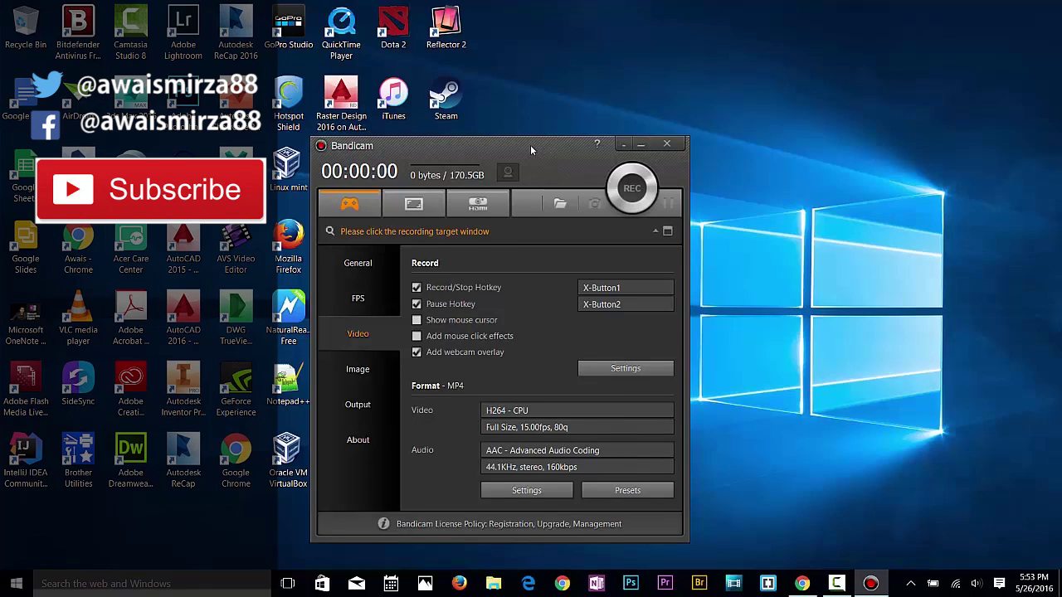
pyautogui.moveTo(532, 150); pyautogui.dragTo(720, 117)
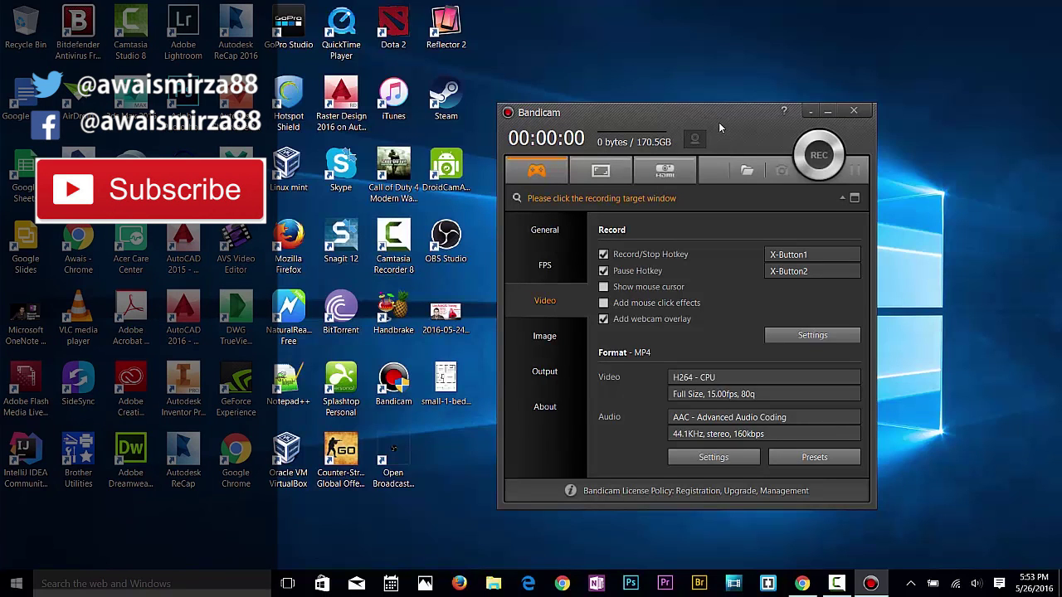
pyautogui.moveTo(711, 122); pyautogui.dragTo(488, 92)
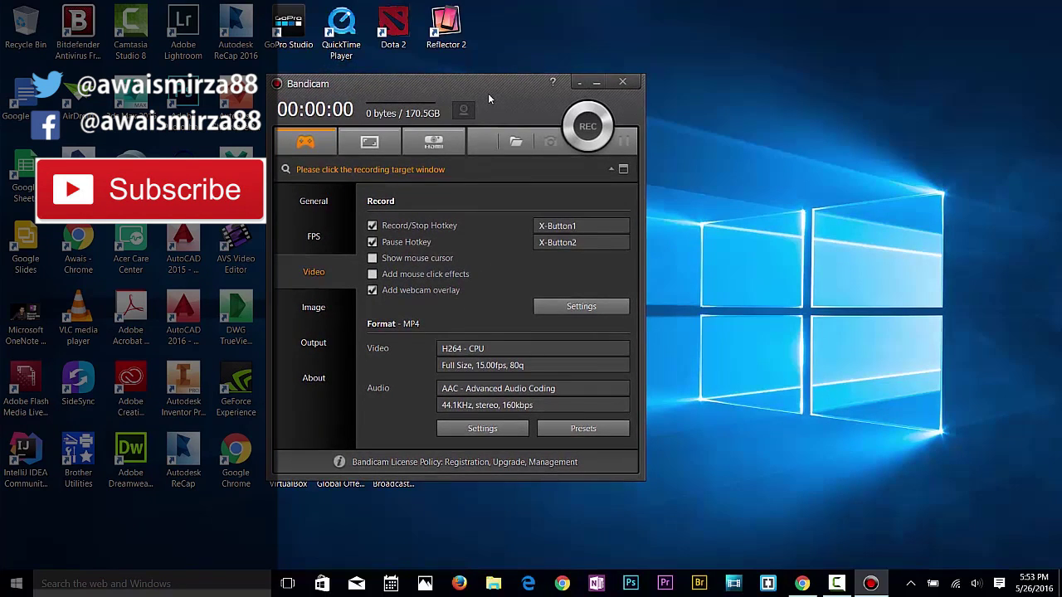
pyautogui.moveTo(504, 86); pyautogui.dragTo(503, 80)
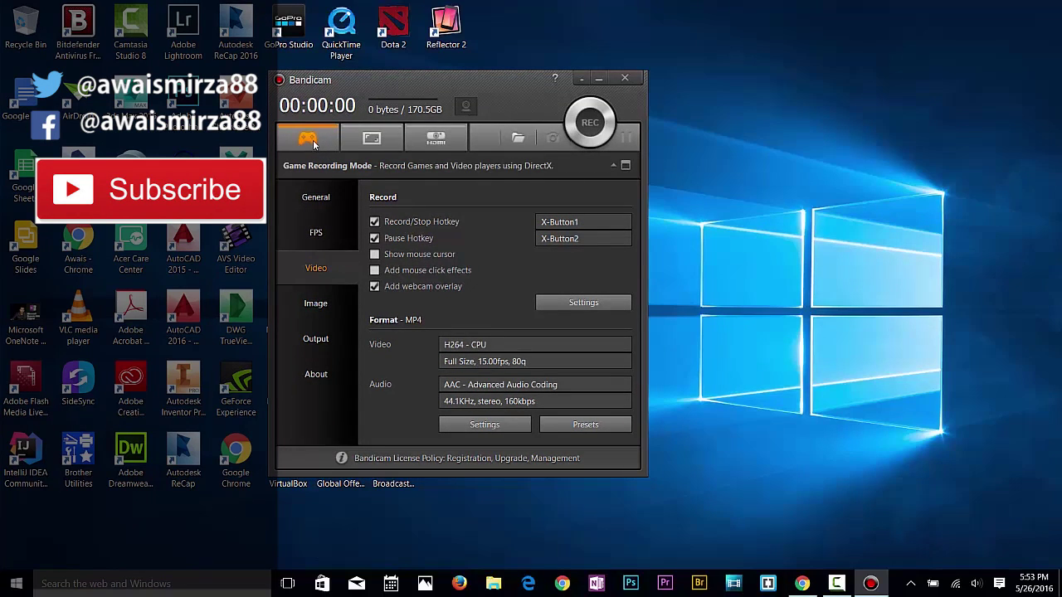
# - In General options, turn 'Bandicam window always on top' on and back off
pyautogui.click(314, 202)
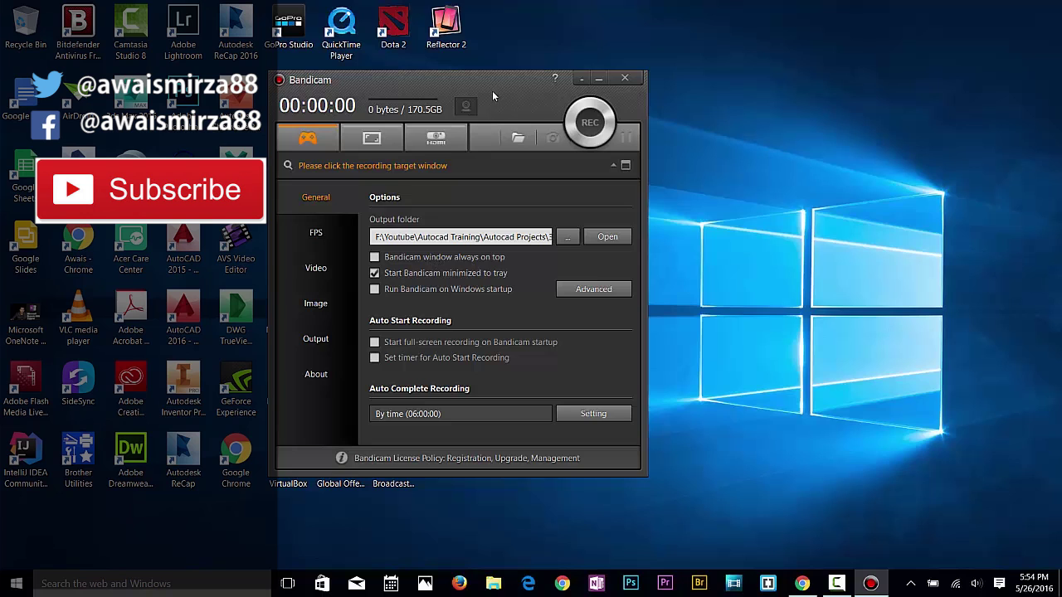
pyautogui.click(443, 259)
pyautogui.click(431, 260)
# - Change the Auto Complete Recording max time from 06:00:00 to 03:00:00 and confirm
pyautogui.click(594, 418)
pyautogui.moveTo(470, 165); pyautogui.dragTo(725, 176)
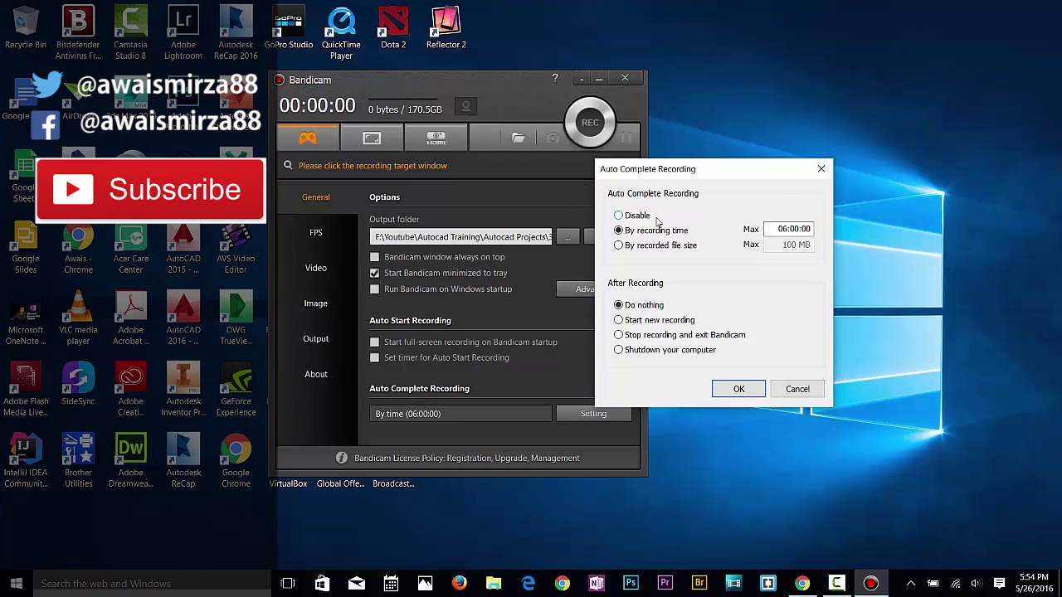
pyautogui.click(782, 229)
pyautogui.click(781, 229)
pyautogui.write('3')
pyautogui.click(727, 332)
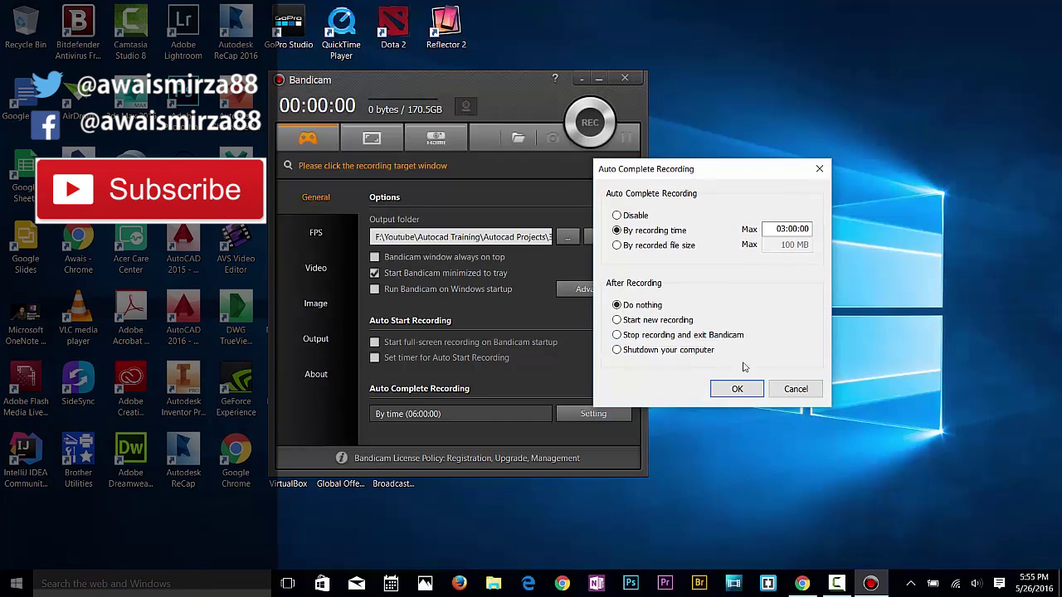
# - Confirm the 3-hour limit, then turn the 60 FPS limit on and back off
pyautogui.click(738, 389)
pyautogui.click(303, 236)
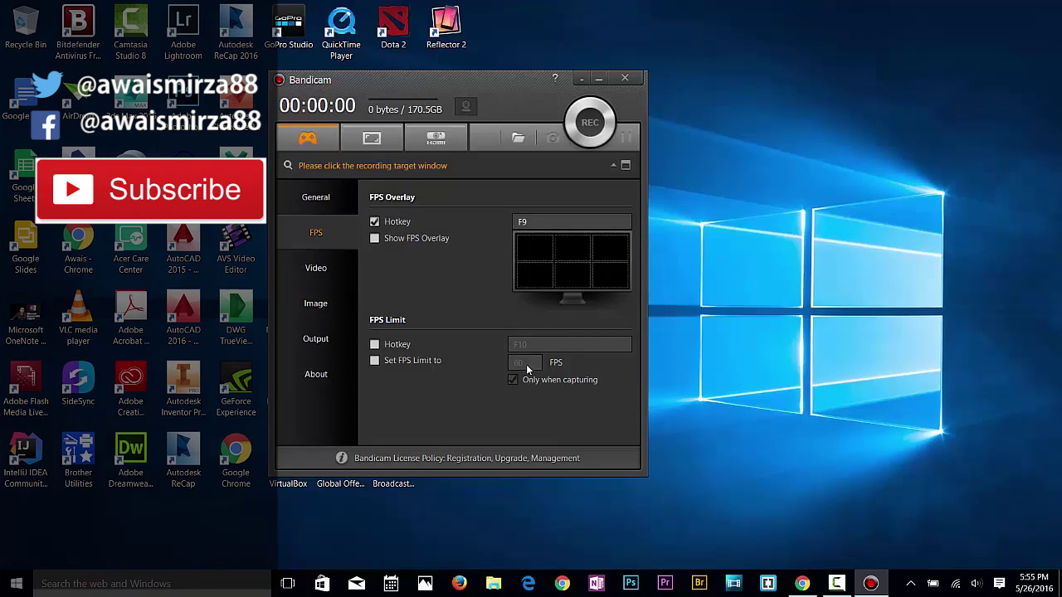
pyautogui.click(374, 360)
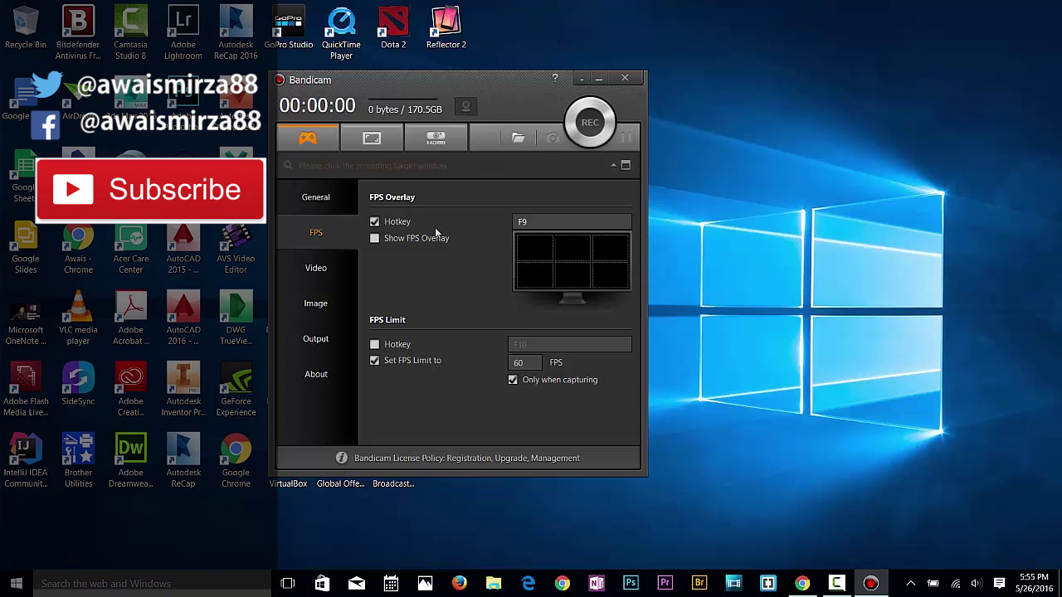
pyautogui.click(374, 360)
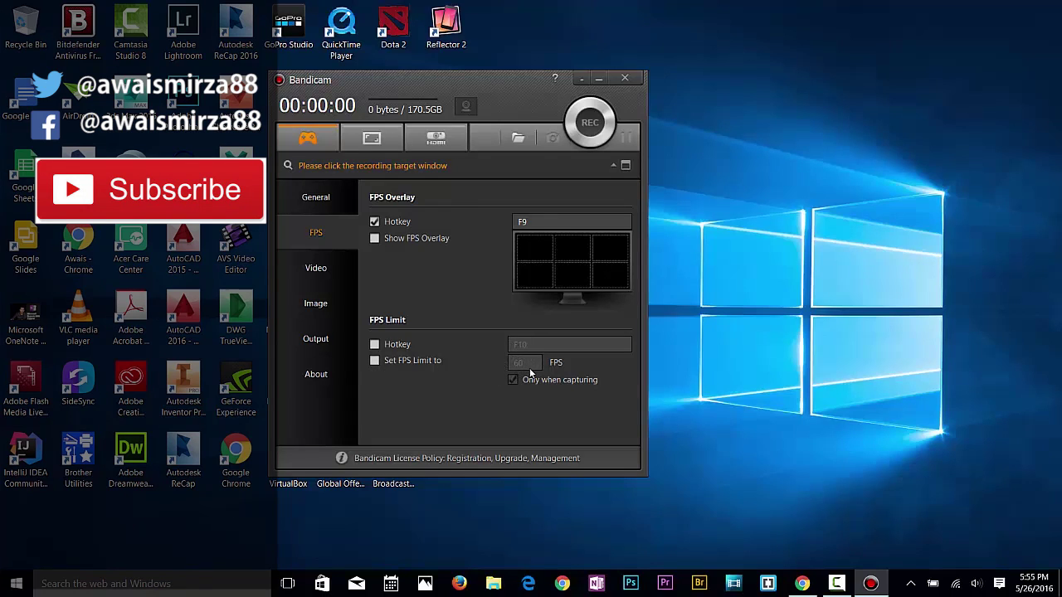
# - Set the Video Record/Stop hotkey to Alt+Z
pyautogui.click(319, 269)
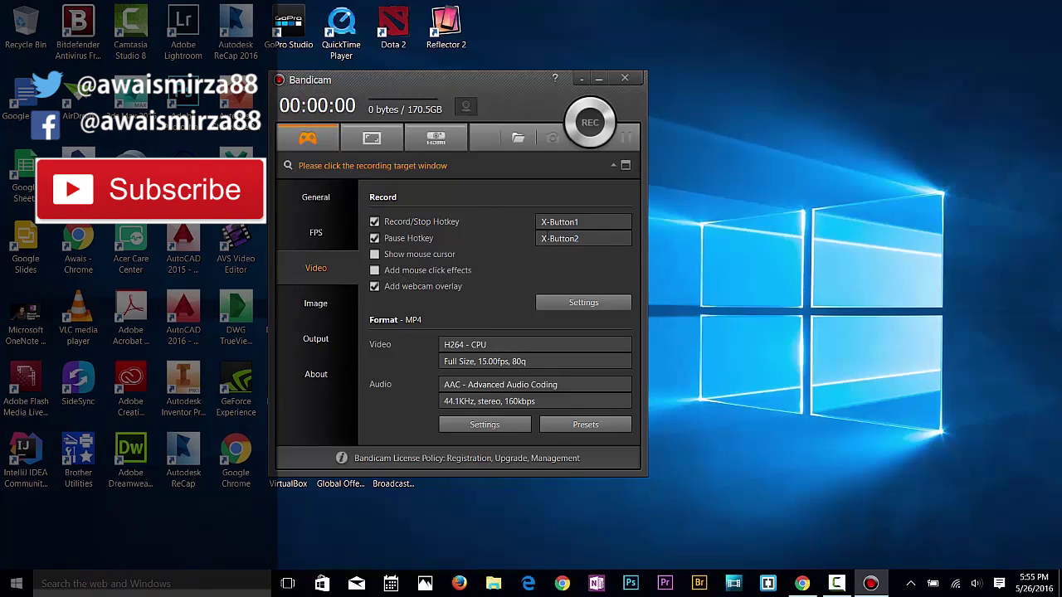
pyautogui.click(559, 222)
pyautogui.hotkey('alt', 'z')
# - View the image capture settings, then select 1_1.mp4 and 3.mp4 in the output list
pyautogui.click(322, 305)
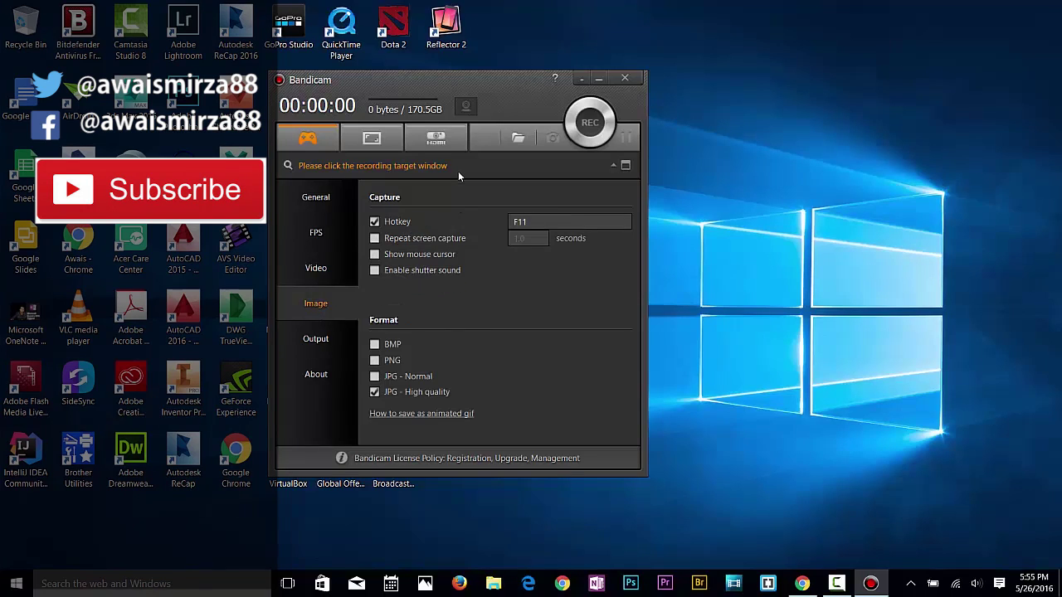
pyautogui.click(336, 338)
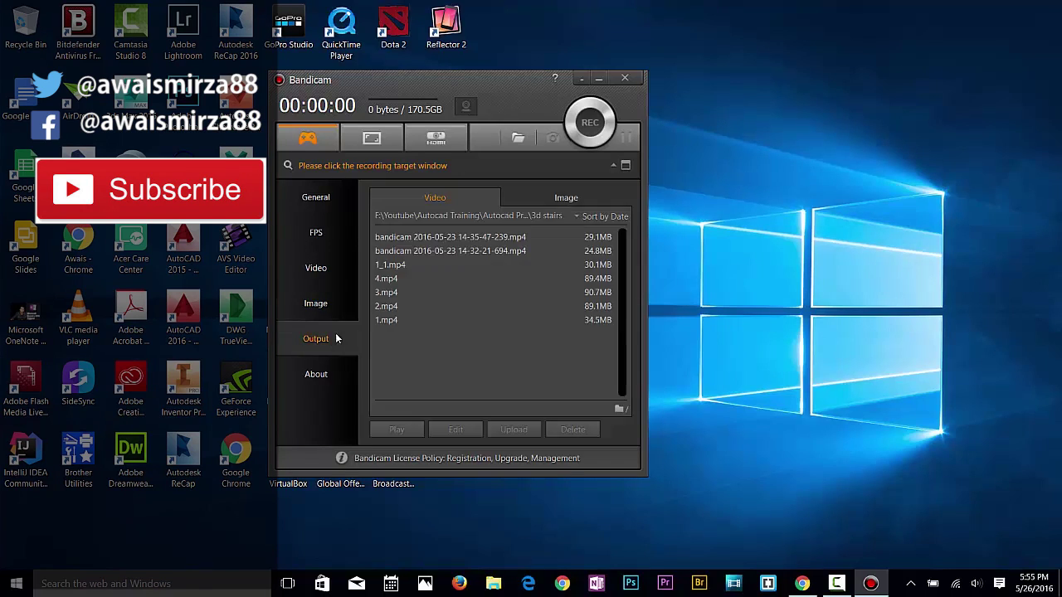
pyautogui.click(400, 267)
pyautogui.click(388, 292)
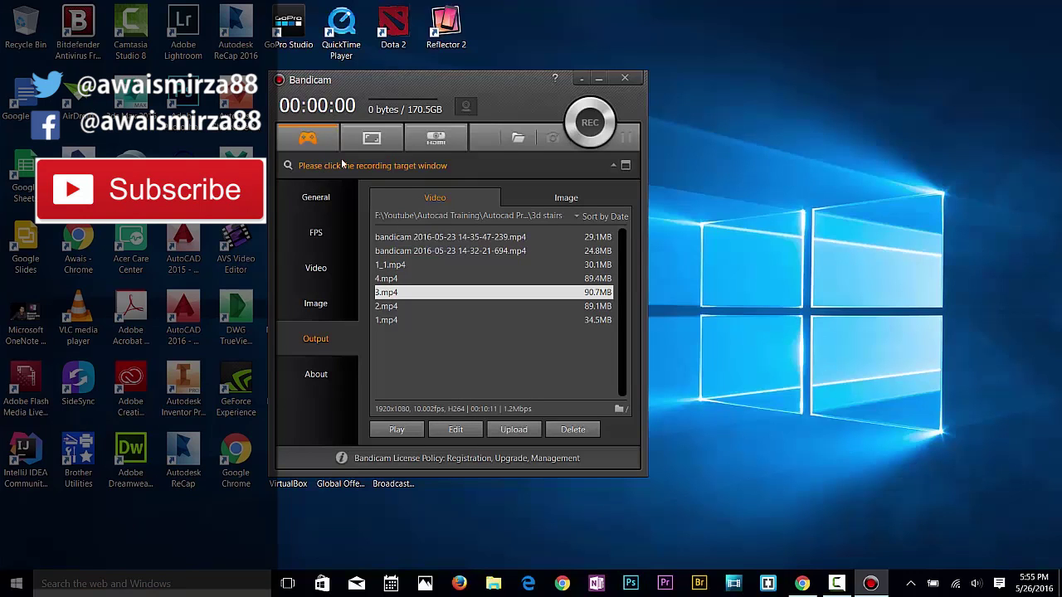
# - Switch to full-screen Screen Recording Mode and return to the Video settings
pyautogui.click(367, 143)
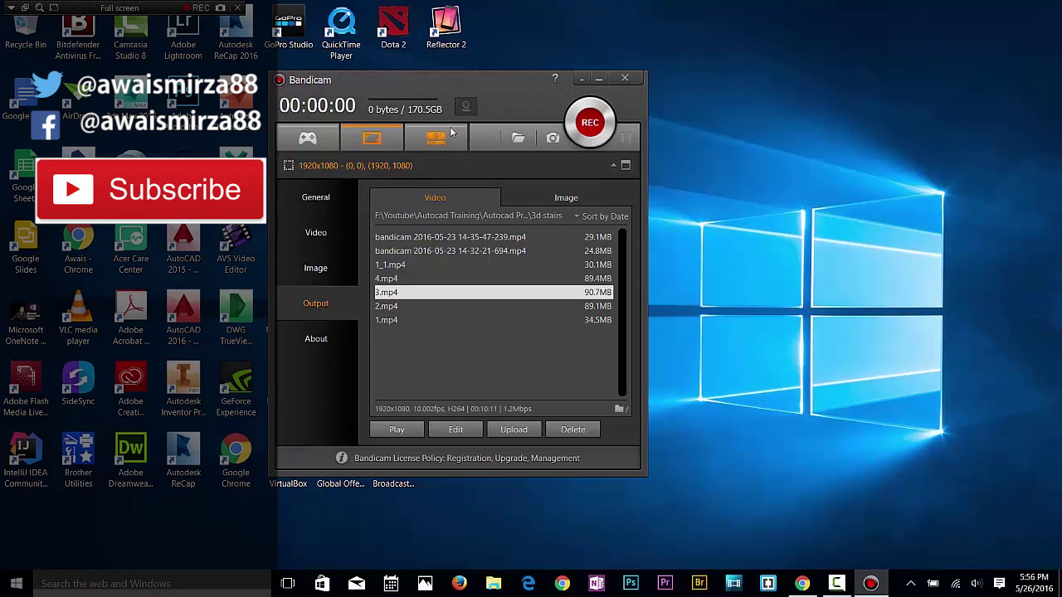
pyautogui.click(309, 199)
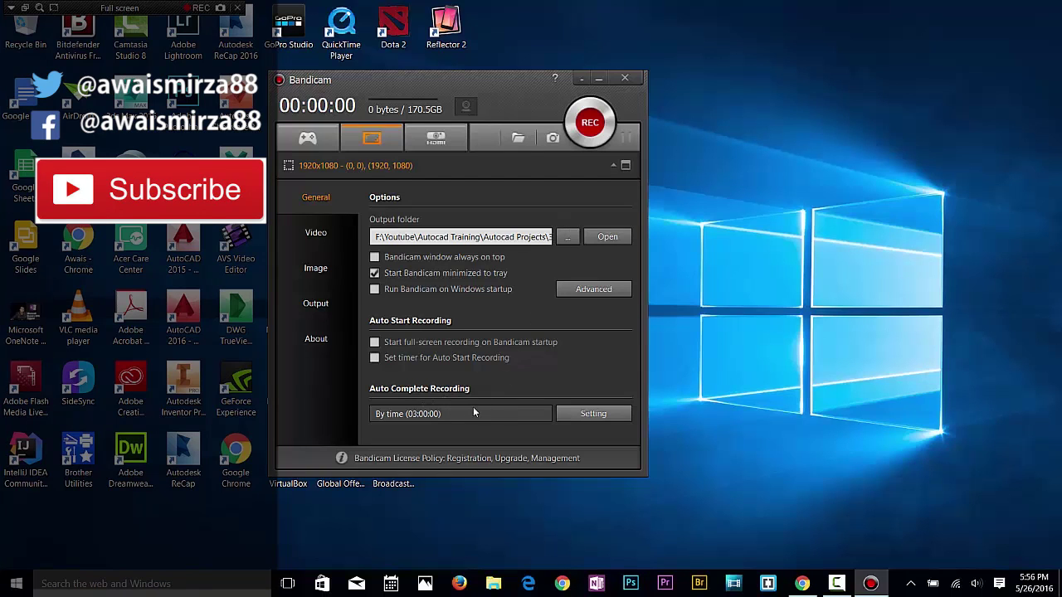
pyautogui.click(336, 239)
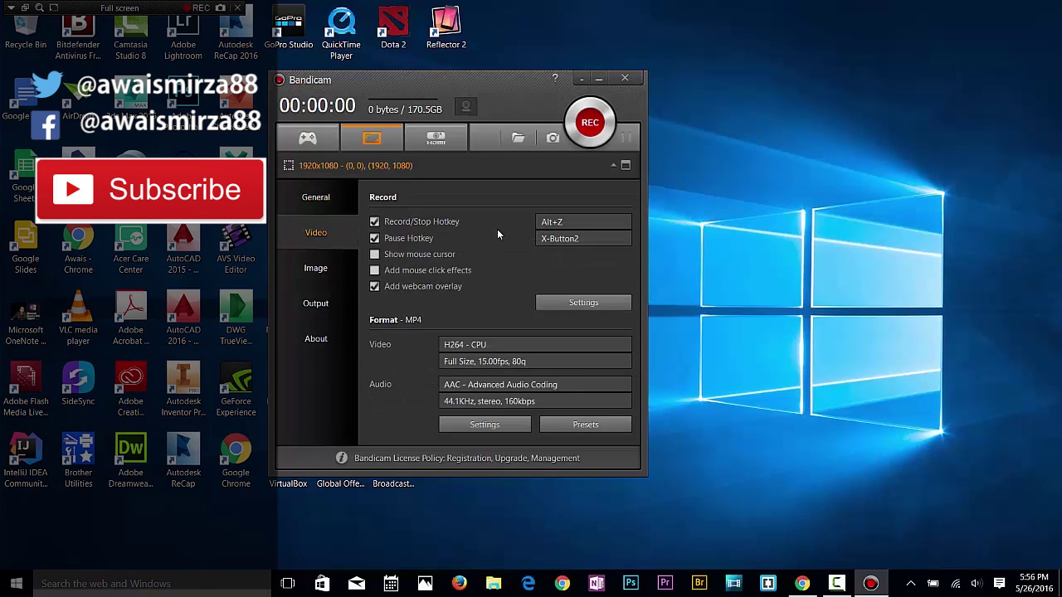
# - In the recording settings' Sound options, keep the secondary sound device disabled
pyautogui.click(583, 302)
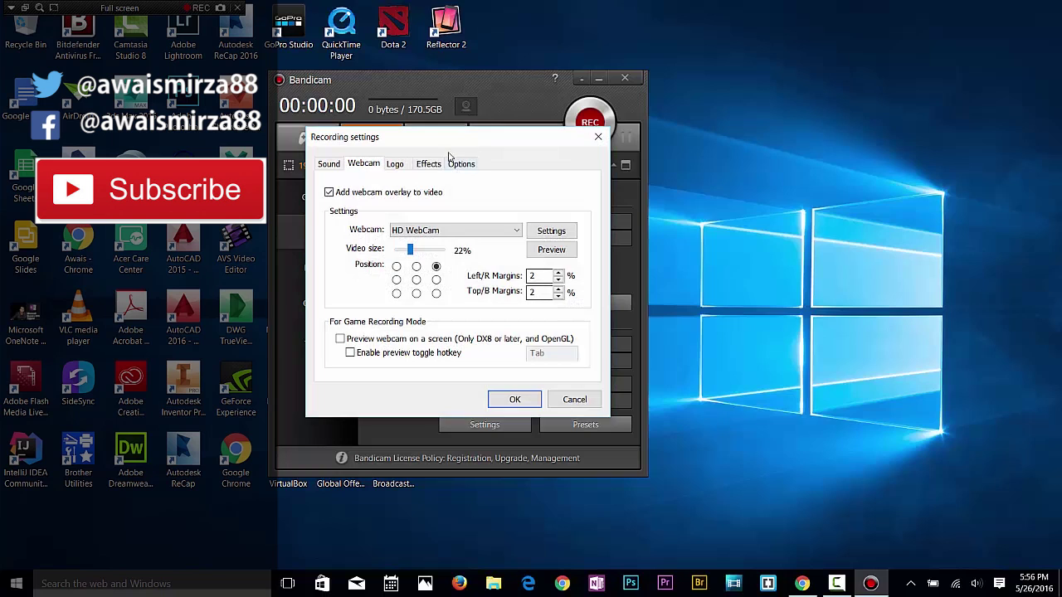
pyautogui.moveTo(448, 151); pyautogui.dragTo(747, 159)
pyautogui.click(627, 173)
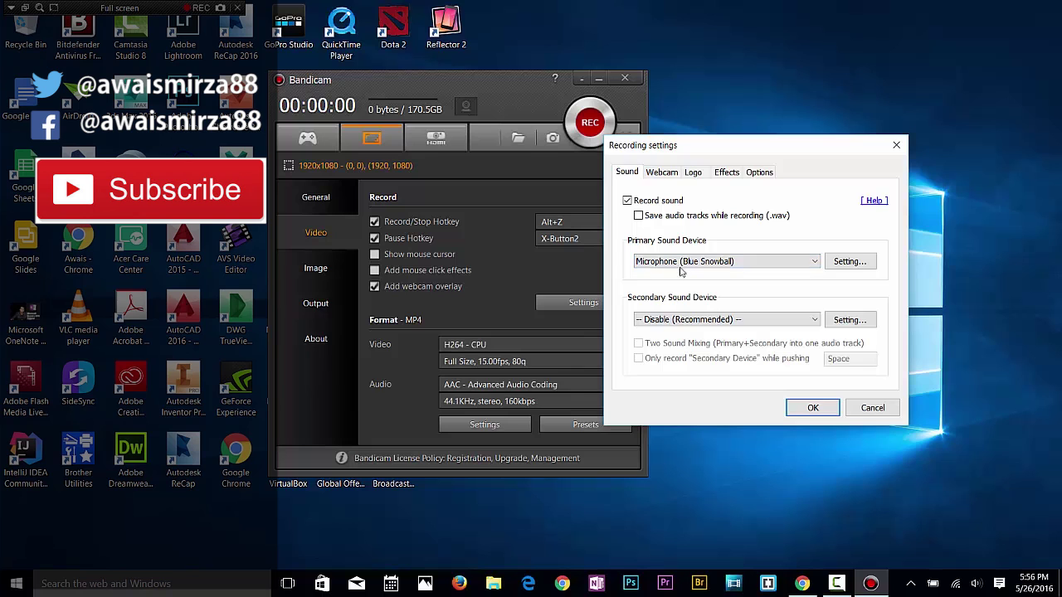
pyautogui.click(690, 321)
pyautogui.click(690, 321)
# - Preview the webcam overlay, keep it at top right, and view the webcam image properties
pyautogui.click(661, 173)
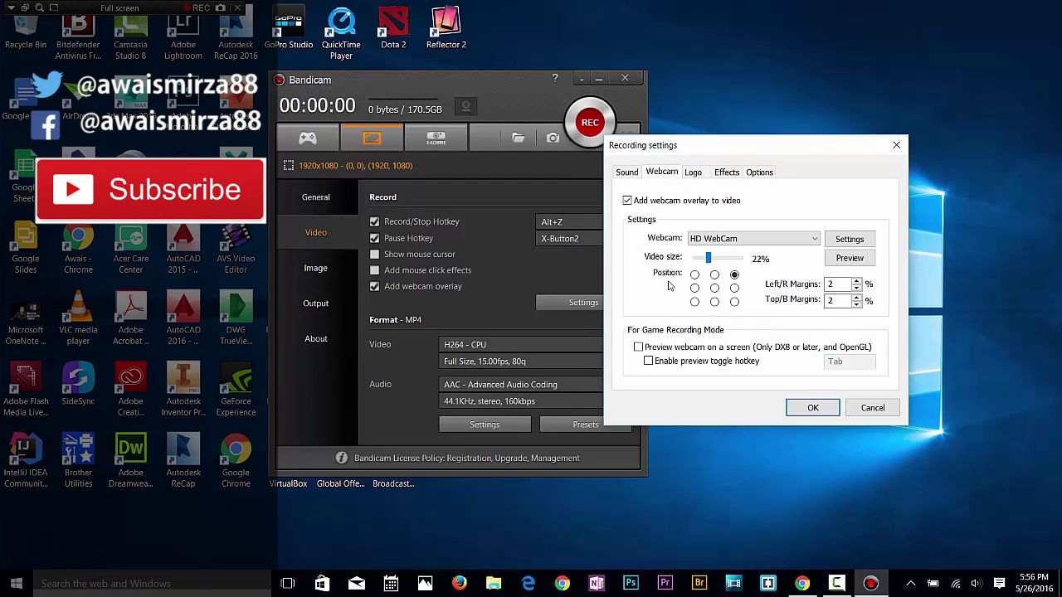
pyautogui.click(841, 259)
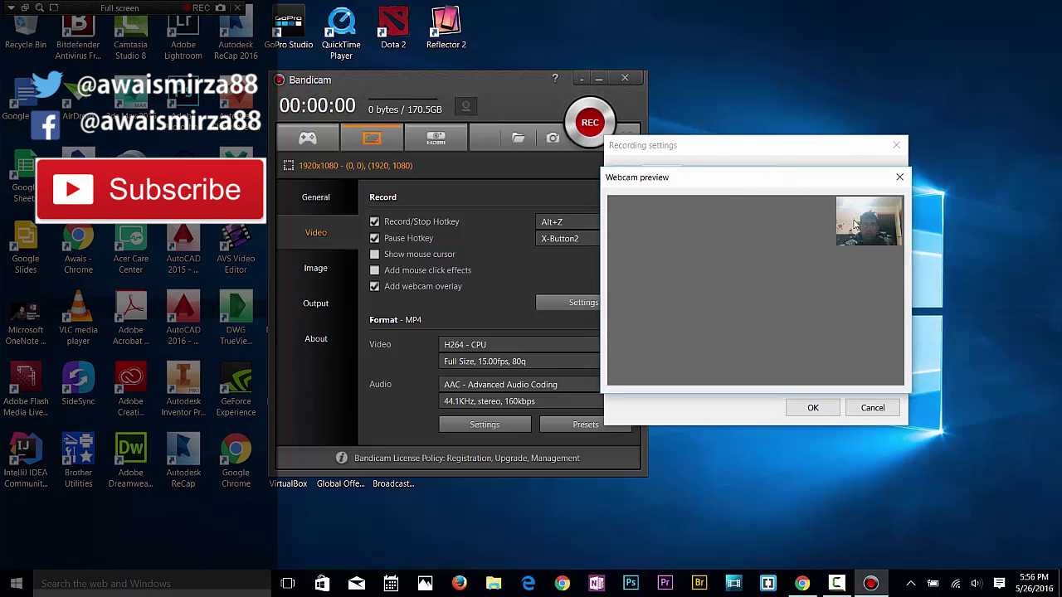
pyautogui.click(873, 407)
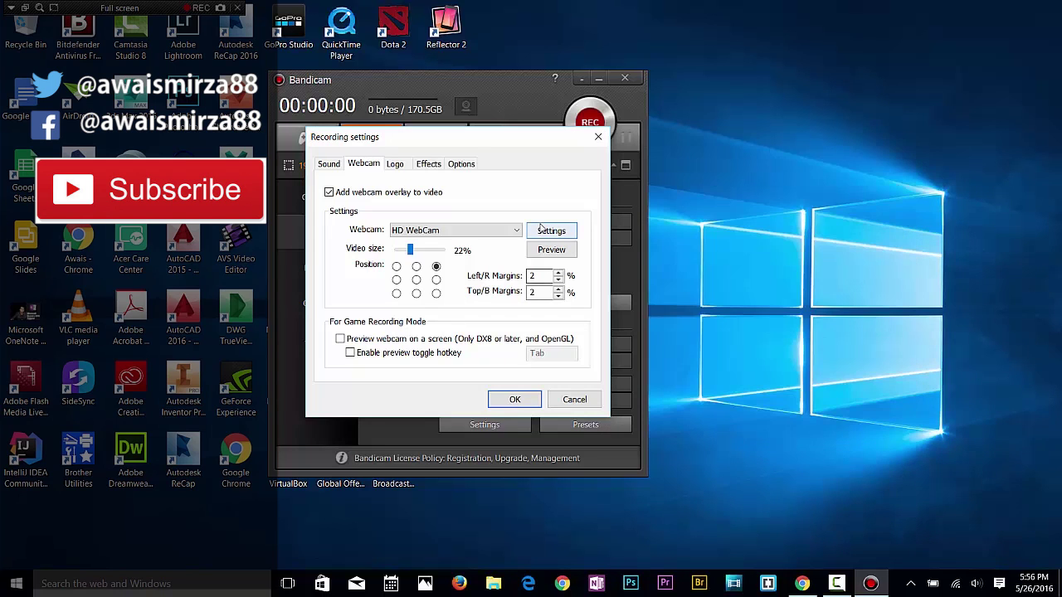
pyautogui.click(416, 266)
pyautogui.click(435, 268)
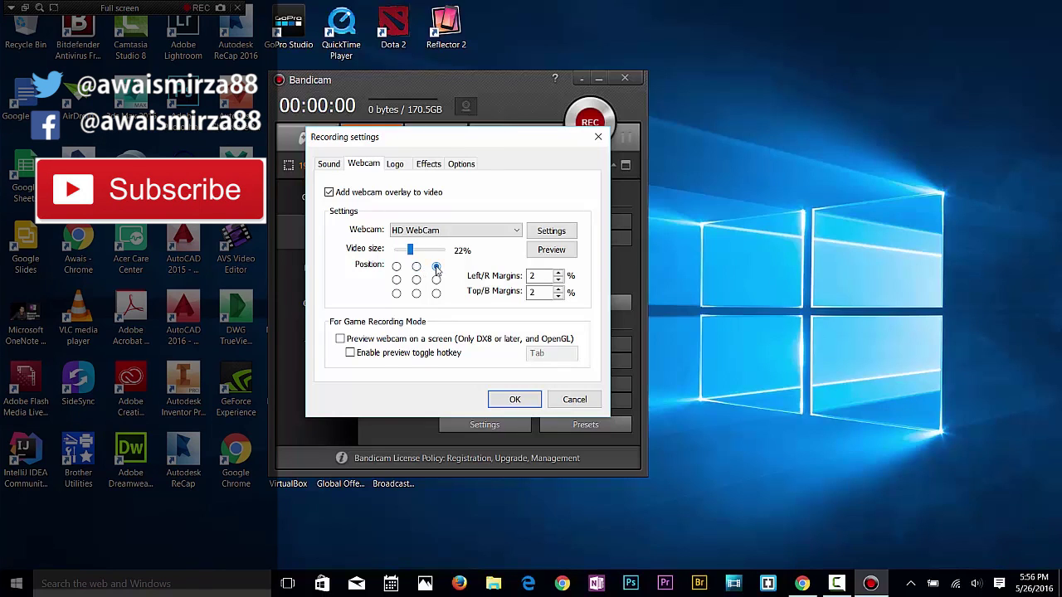
pyautogui.click(571, 231)
pyautogui.moveTo(523, 199); pyautogui.dragTo(817, 183)
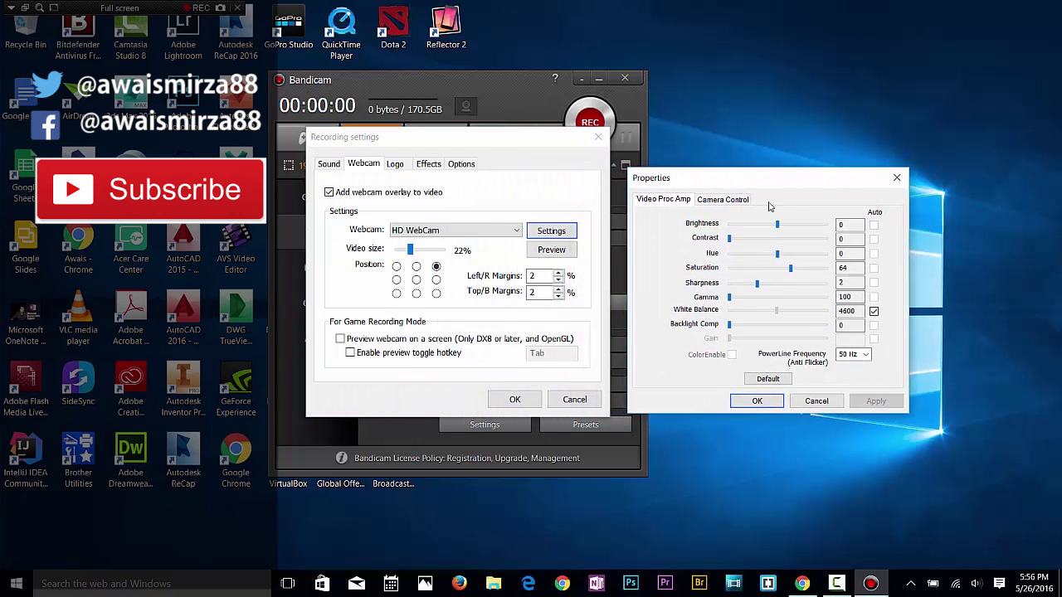
pyautogui.click(756, 400)
# - Turn on Add logo to video with Dfeedly Logo.png, cancelling the search for another image
pyautogui.click(395, 164)
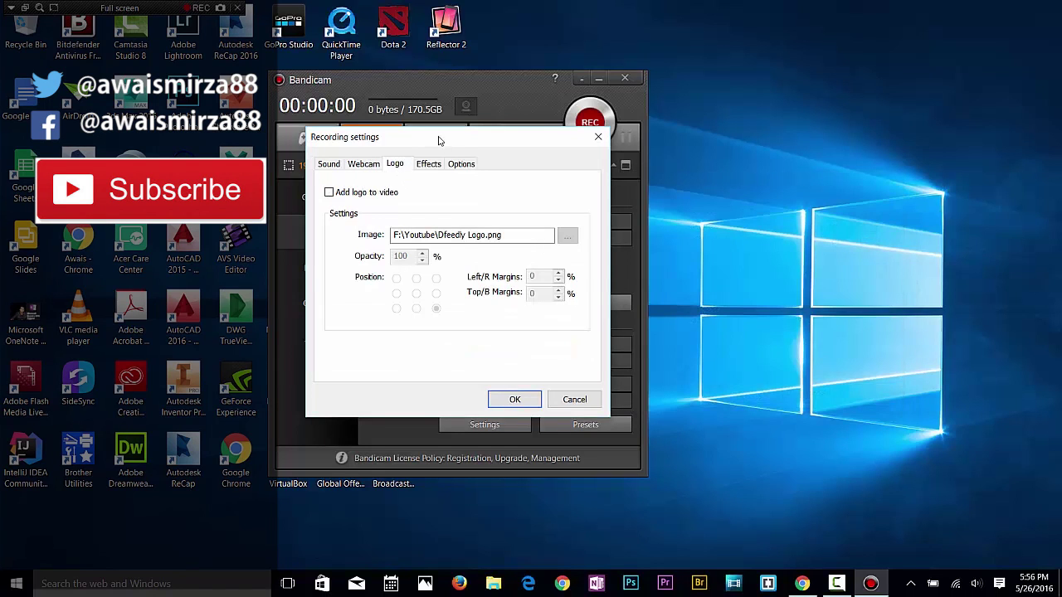
pyautogui.moveTo(439, 140); pyautogui.dragTo(421, 175)
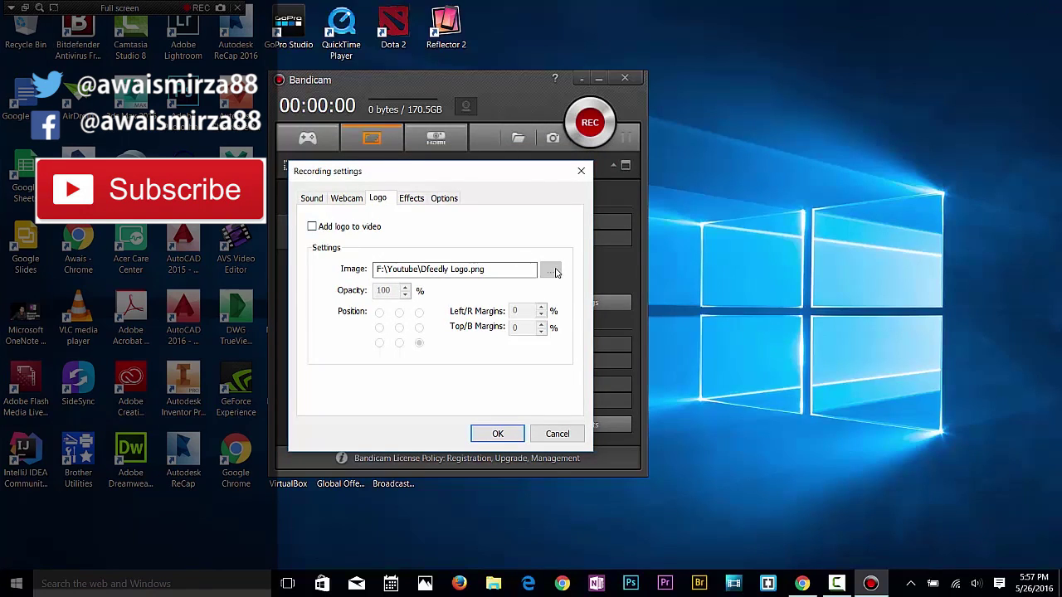
pyautogui.click(312, 227)
pyautogui.click(550, 270)
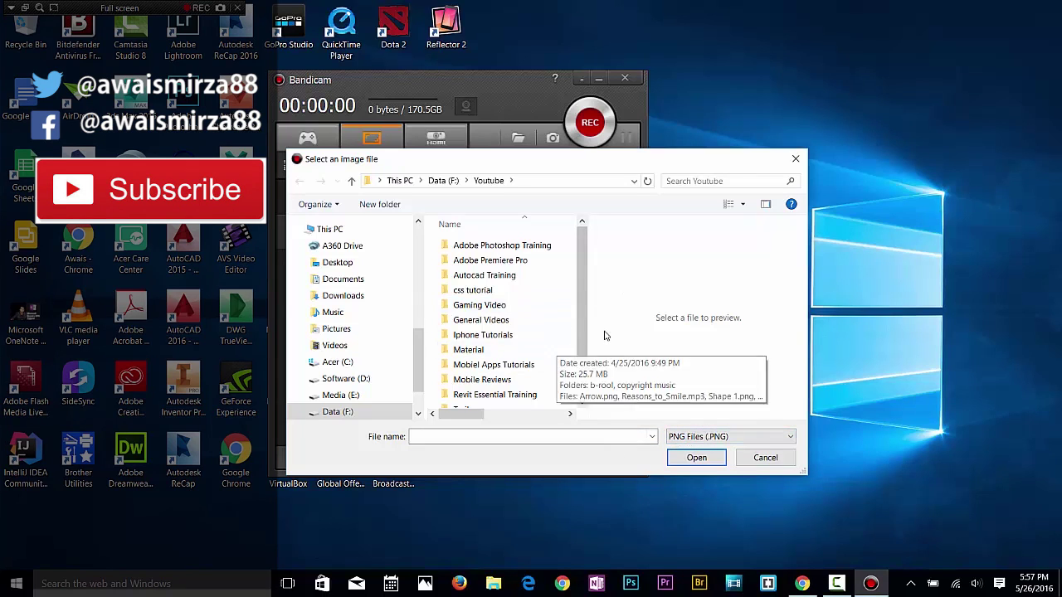
pyautogui.click(751, 457)
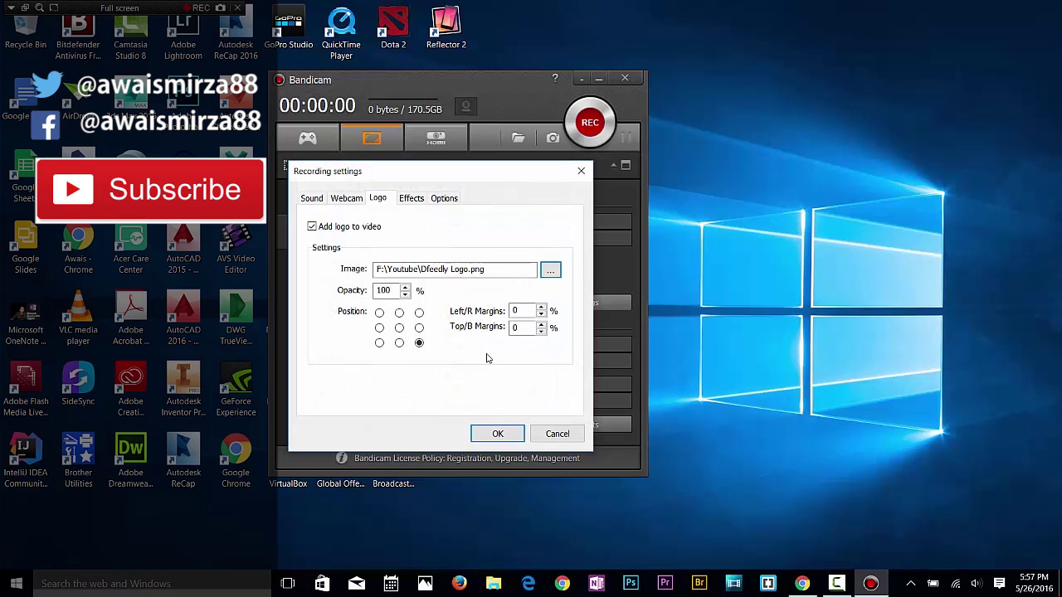
# - Turn off the logo, then toggle the mouse highlight effect on and back off
pyautogui.click(332, 226)
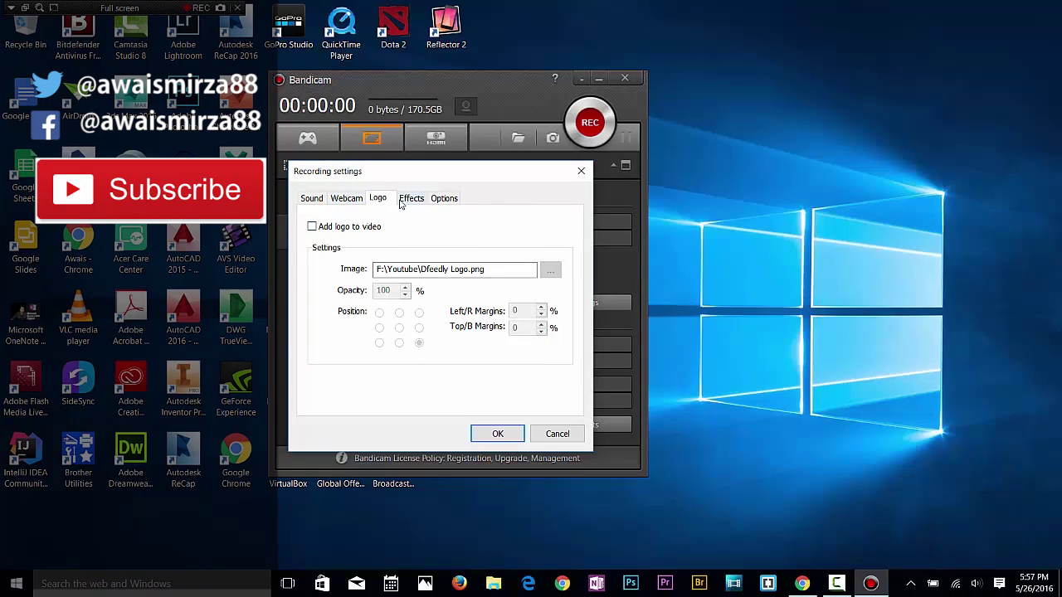
pyautogui.click(410, 198)
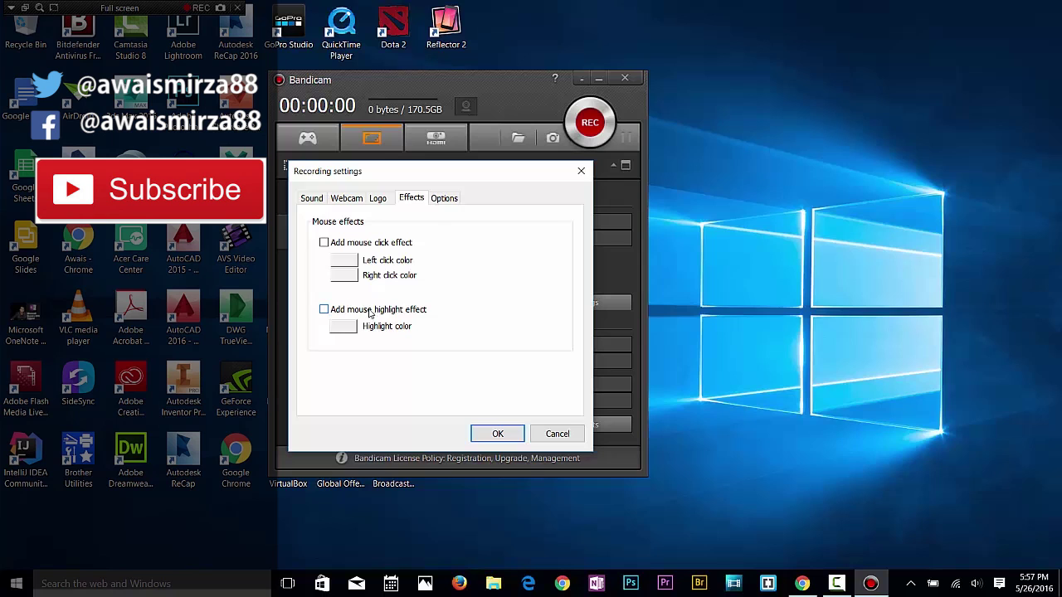
pyautogui.click(323, 309)
pyautogui.click(323, 310)
# - Keep recording priority at [High] Higher than normal on the Options page
pyautogui.click(441, 199)
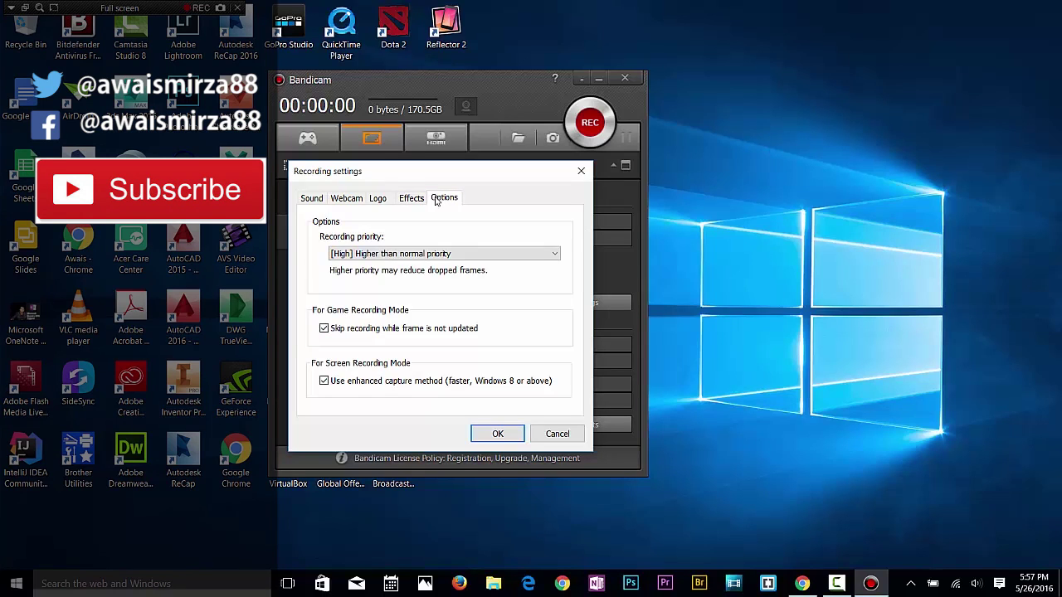
pyautogui.click(375, 255)
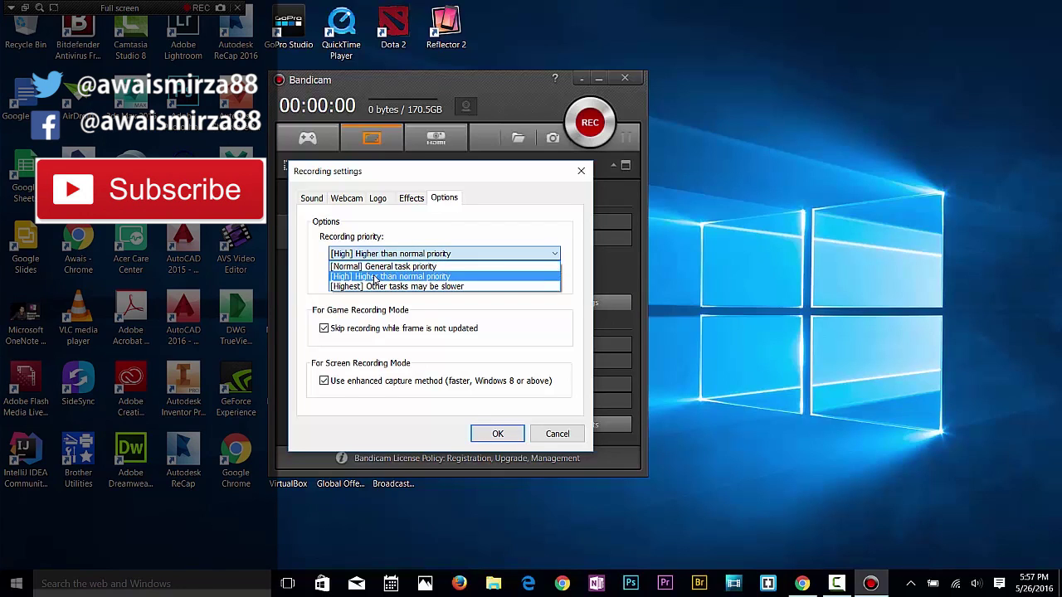
pyautogui.click(315, 278)
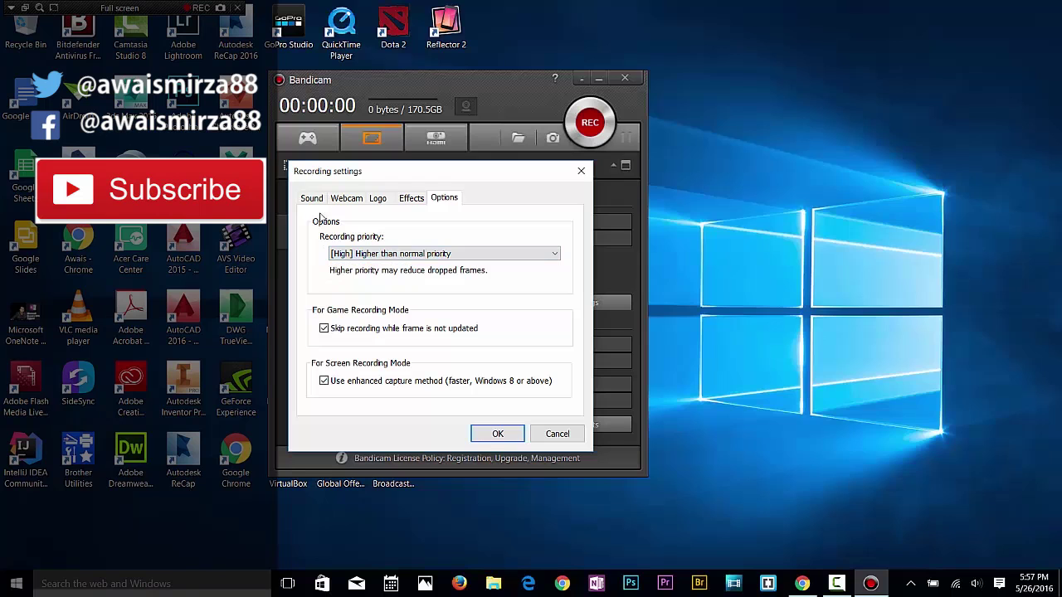
# - Close the recording settings and review MP4 size and quality options, keeping quality at 80
pyautogui.click(495, 435)
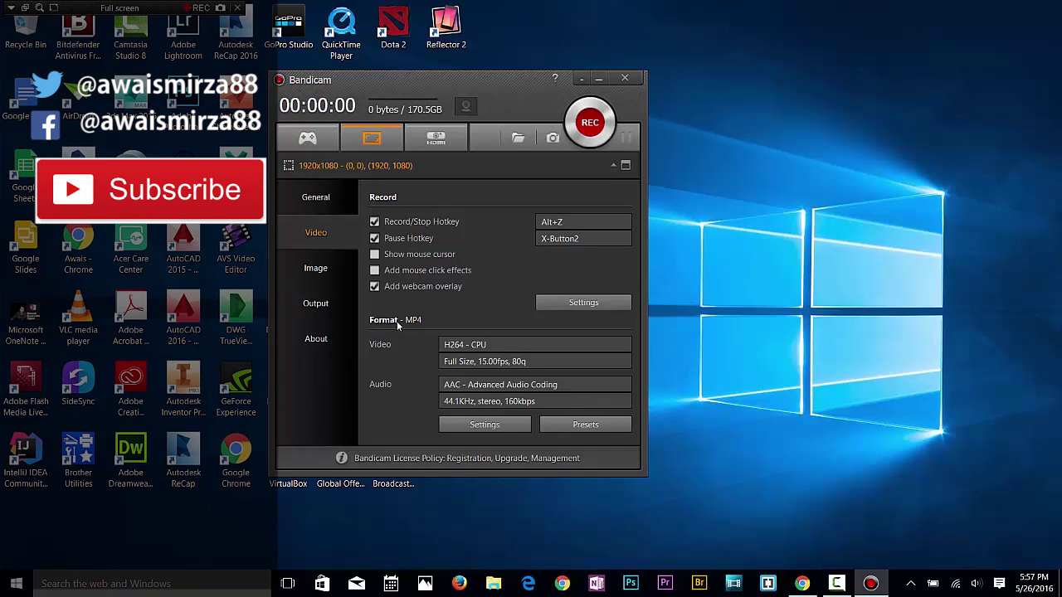
pyautogui.click(479, 423)
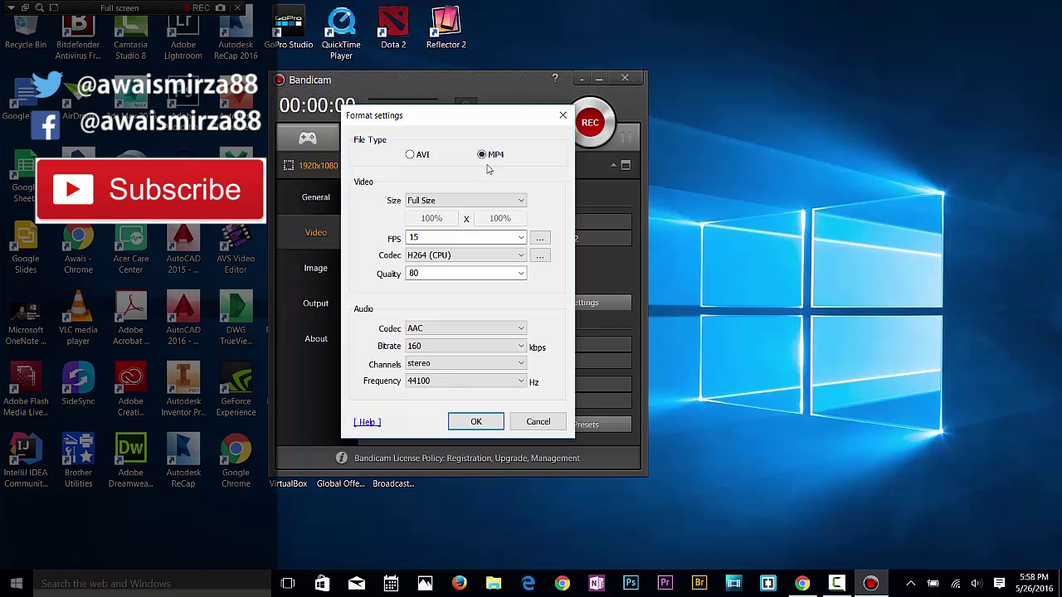
pyautogui.click(455, 202)
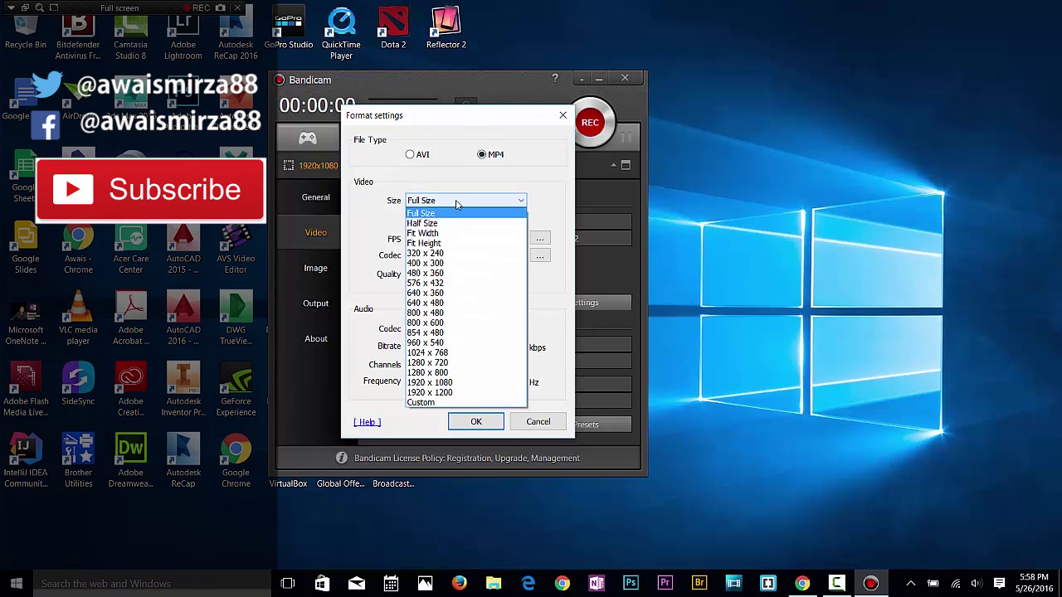
pyautogui.click(455, 202)
pyautogui.click(456, 203)
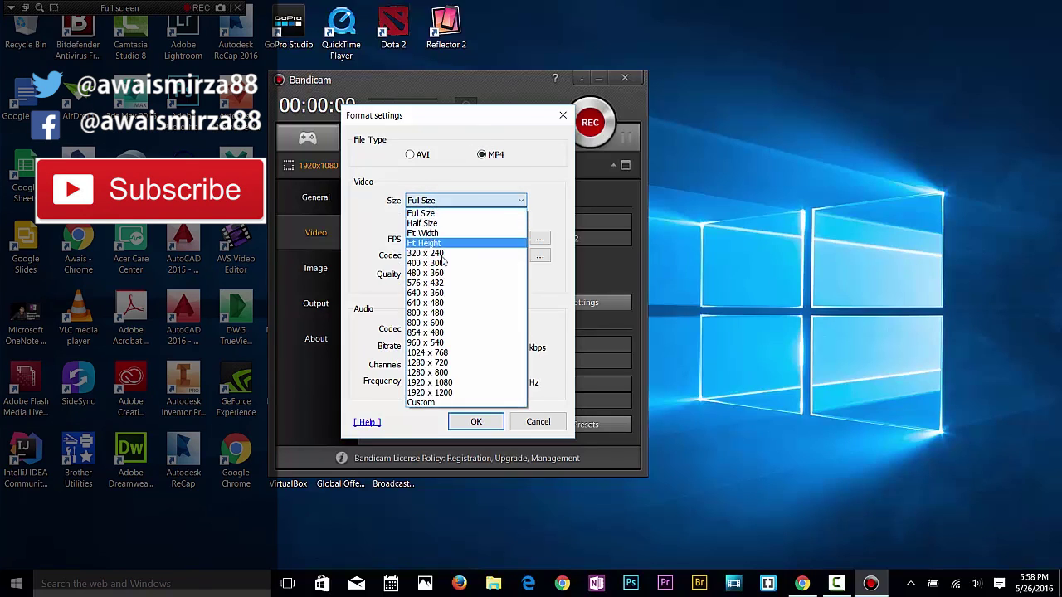
pyautogui.click(413, 403)
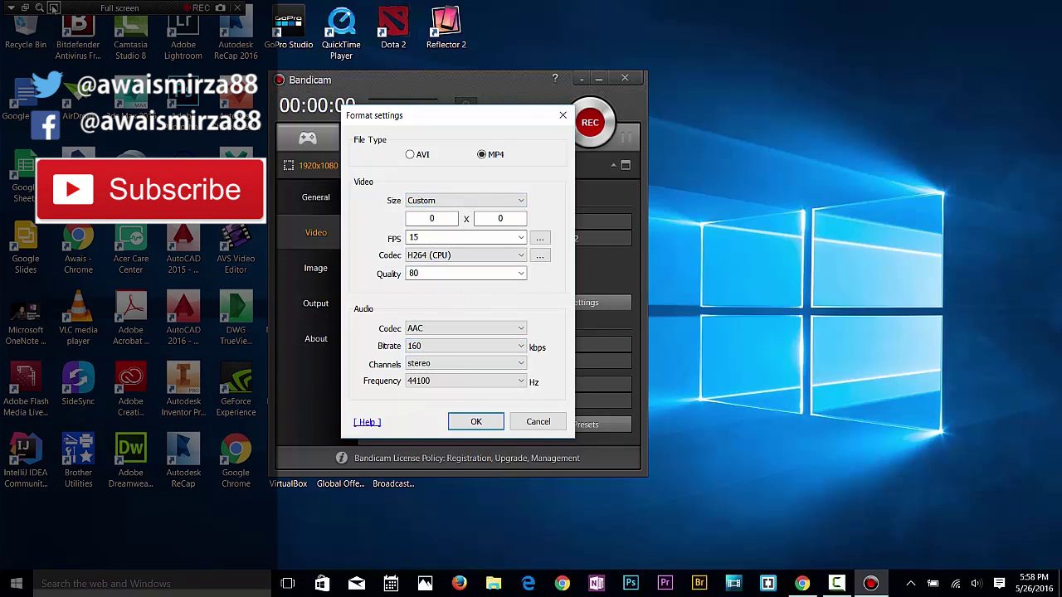
pyautogui.click(520, 275)
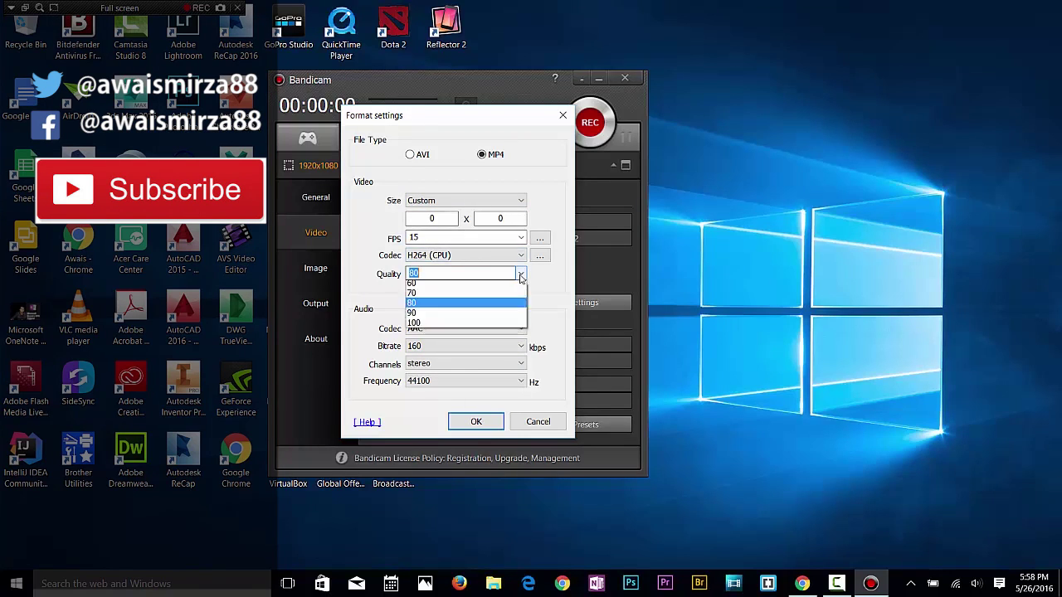
pyautogui.click(355, 260)
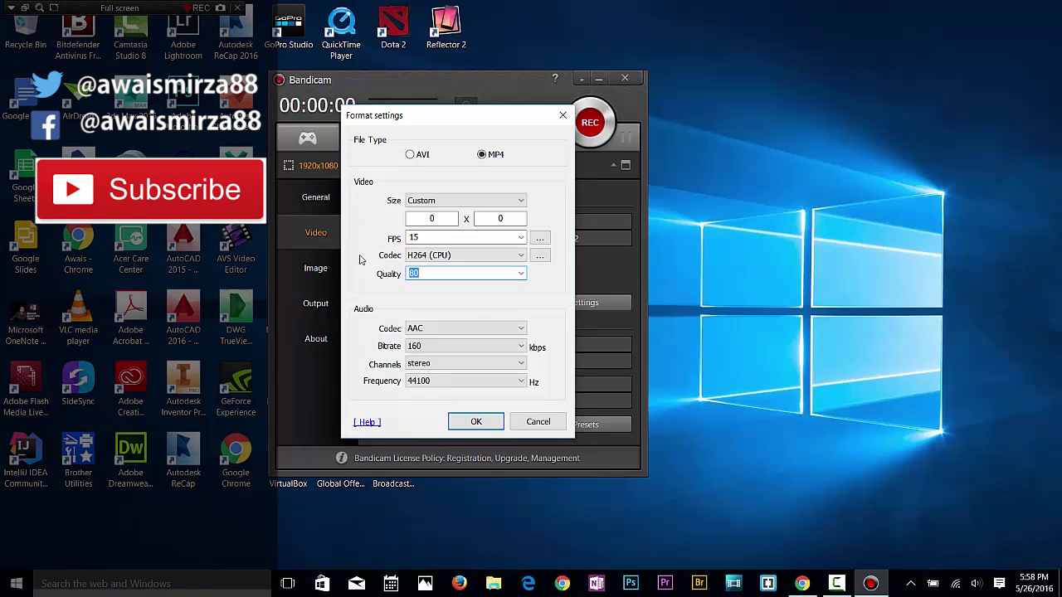
pyautogui.click(392, 258)
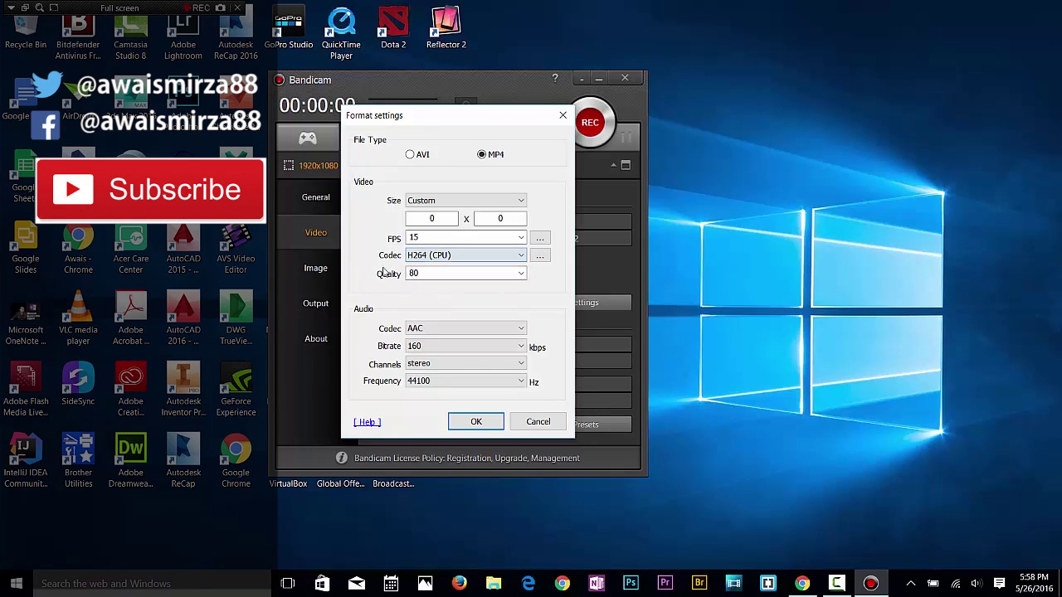
# - Choose the H264 (NVIDIA NVENC) codec and keep audio bitrate at 160 kbps
pyautogui.click(449, 260)
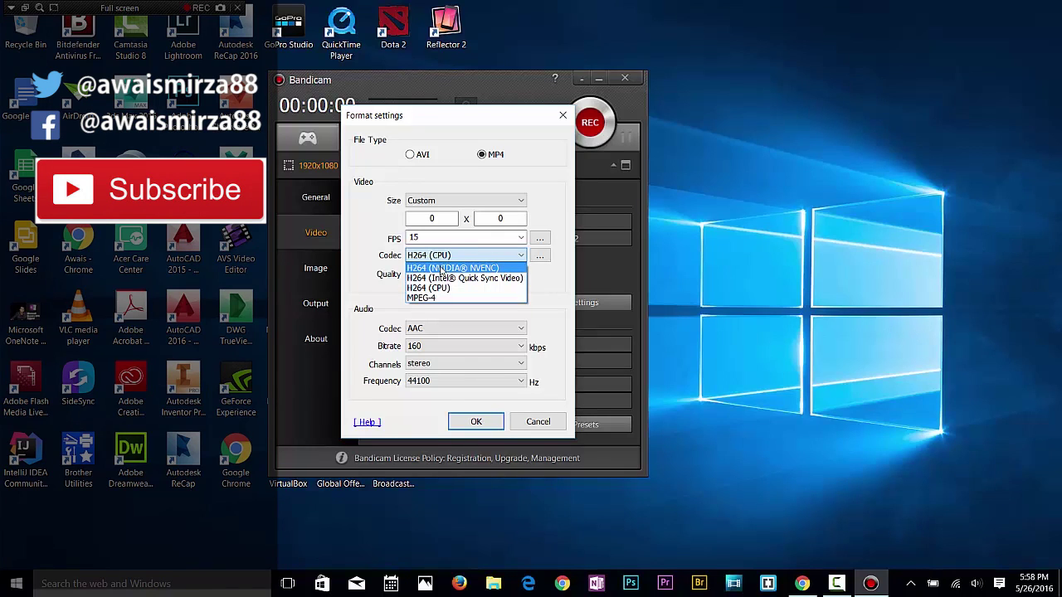
pyautogui.click(440, 268)
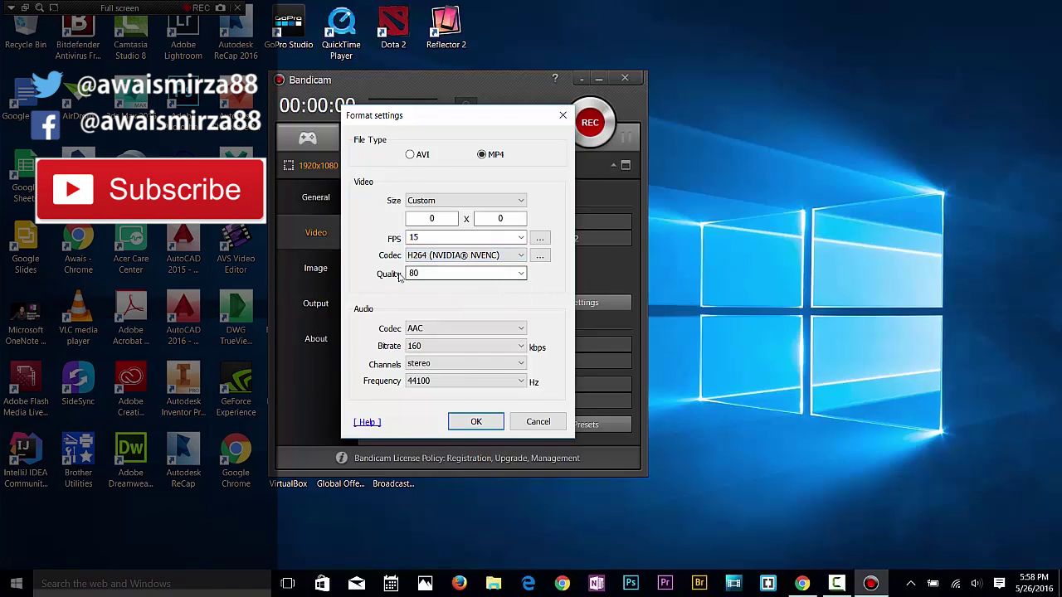
pyautogui.click(448, 346)
pyautogui.click(452, 349)
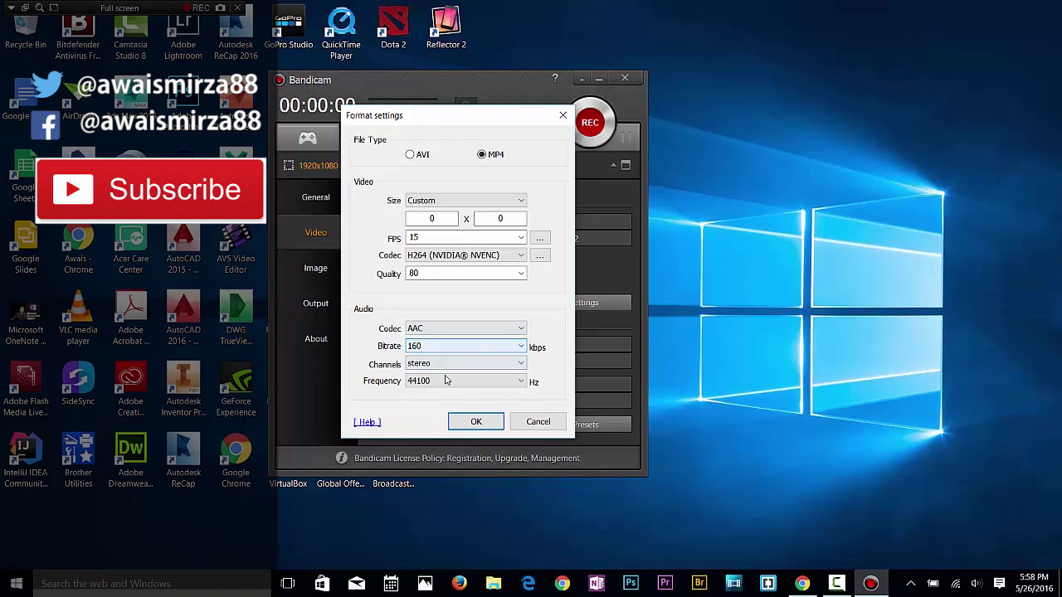
# - Apply the format, switch to Game Recording Mode, and view then close the 3d stairs output folder
pyautogui.click(473, 424)
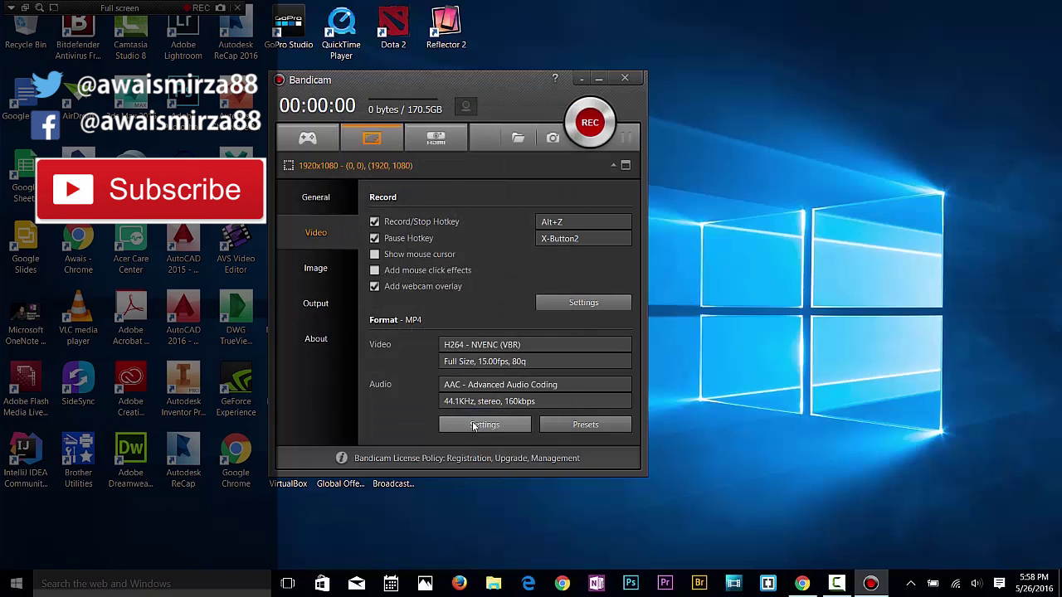
pyautogui.click(307, 137)
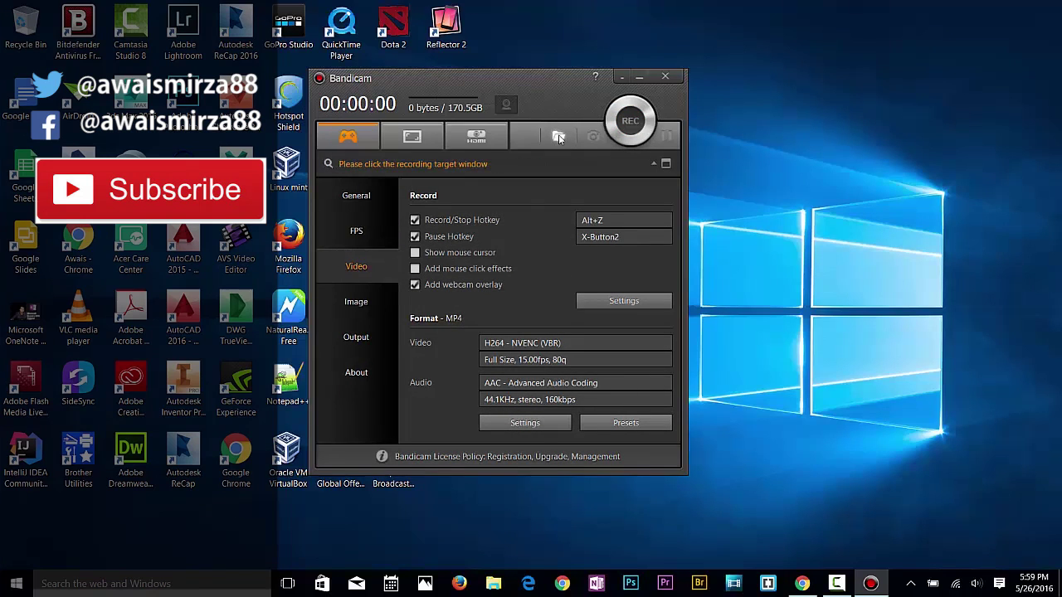
pyautogui.click(558, 136)
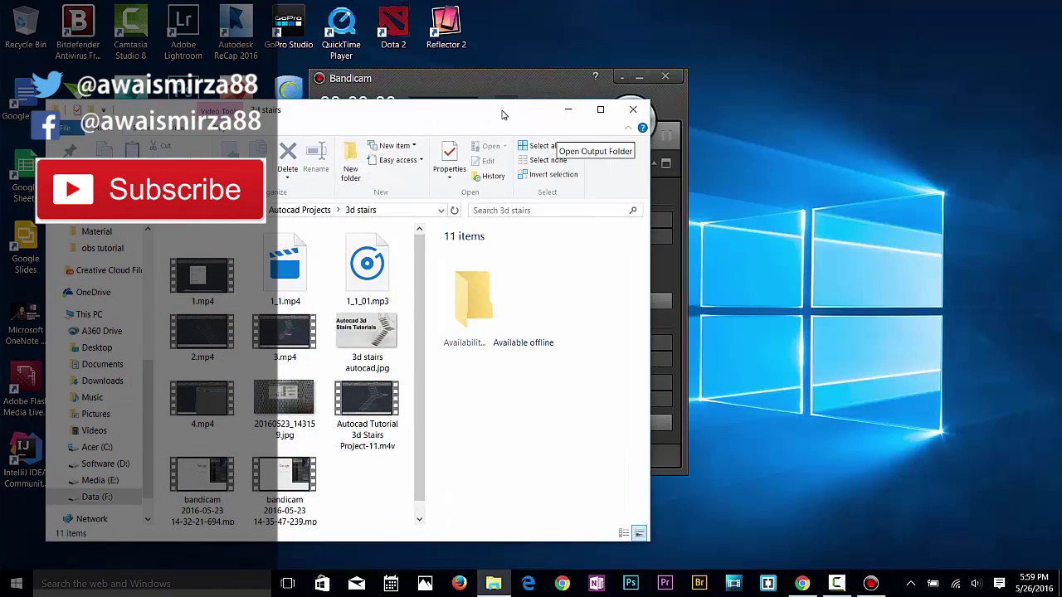
pyautogui.click(632, 110)
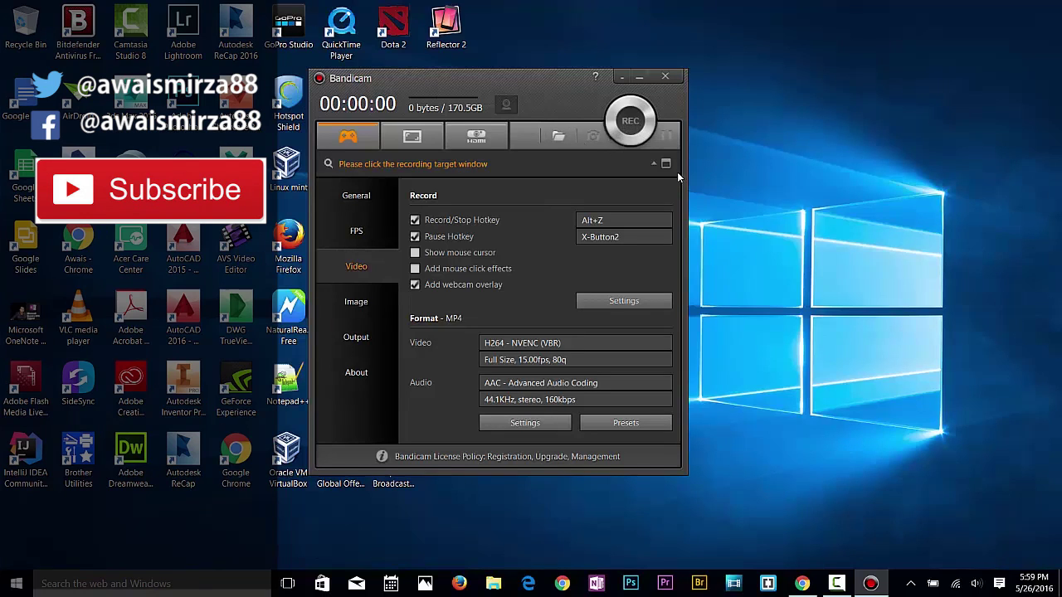
# - Check the F11 image capture hotkey, then browse the recorded MP4s up to 1.mp4 (34.5MB)
pyautogui.click(343, 310)
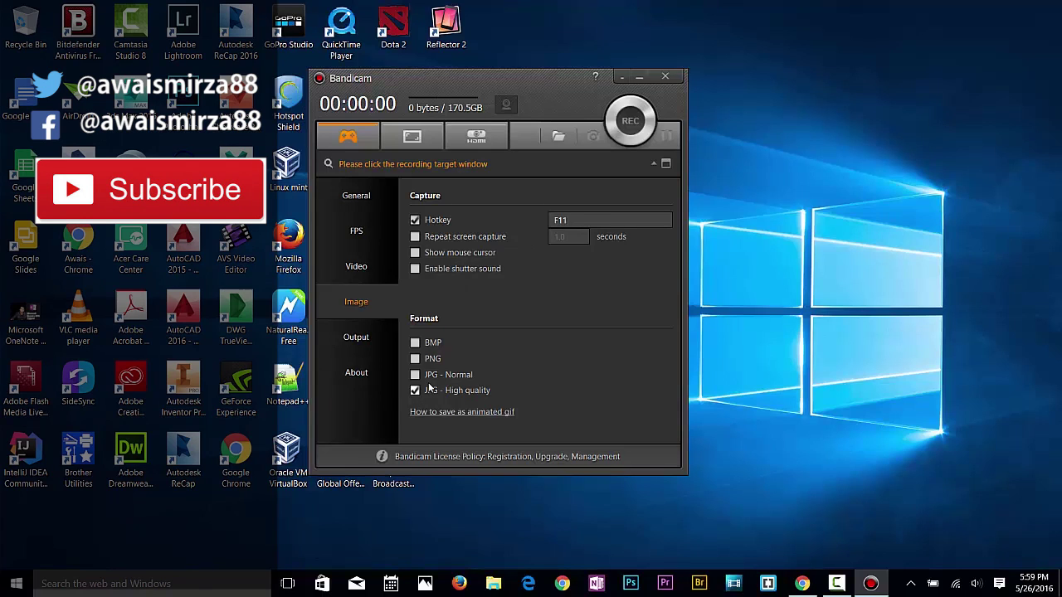
pyautogui.click(372, 336)
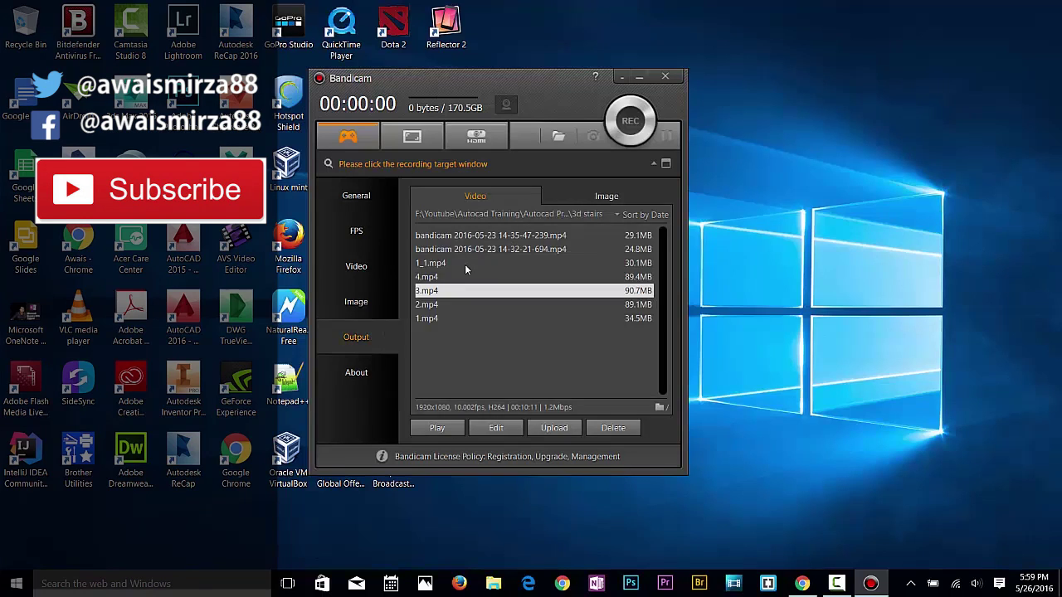
pyautogui.click(439, 319)
pyautogui.click(439, 305)
pyautogui.click(440, 290)
pyautogui.click(441, 278)
pyautogui.click(443, 264)
pyautogui.click(454, 249)
pyautogui.press('End')
pyautogui.moveTo(473, 84); pyautogui.dragTo(477, 104)
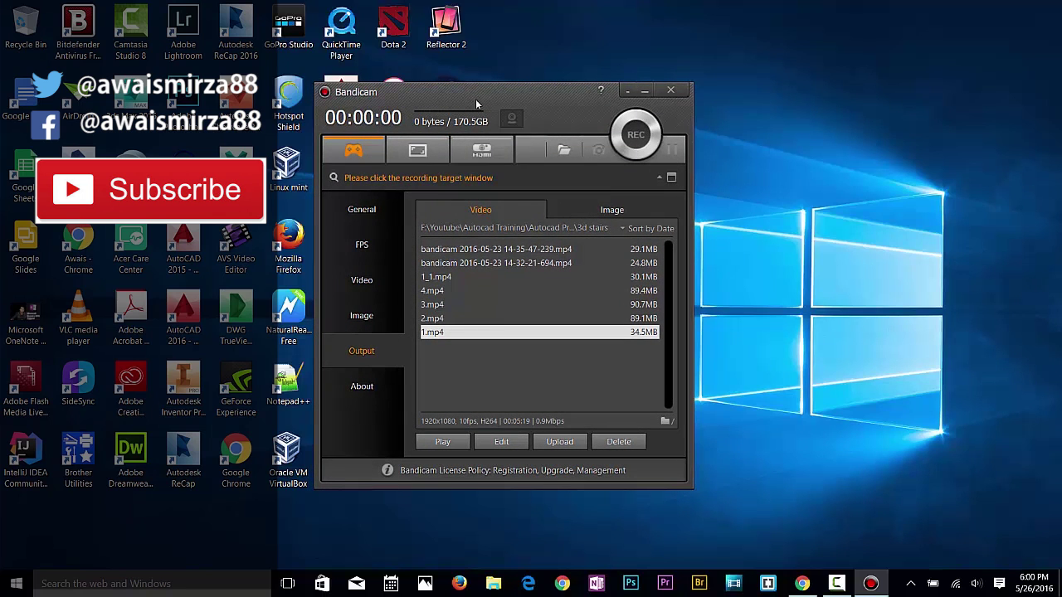